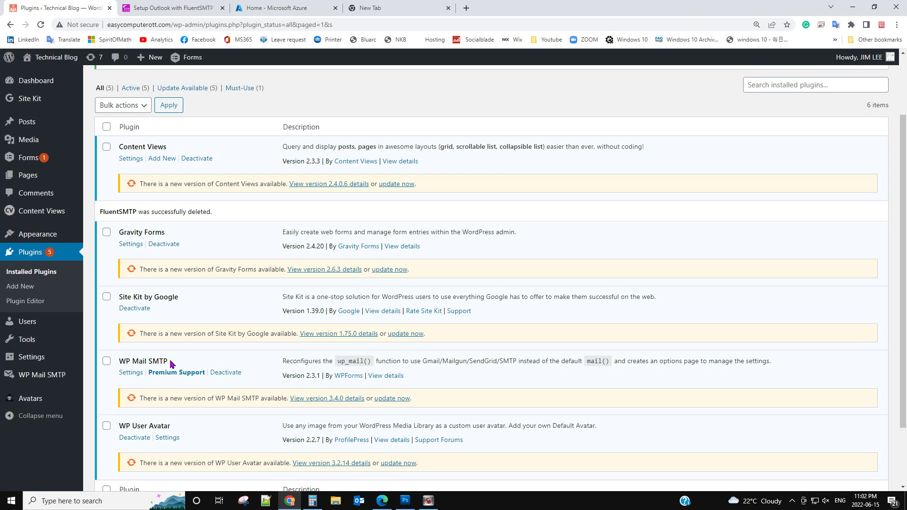
Search Add New plugins for FluentSMTP, then install and activate it.
{"action": "scroll", "coordinate": [199, 295], "scroll_direction": "up", "scroll_amount": 2}
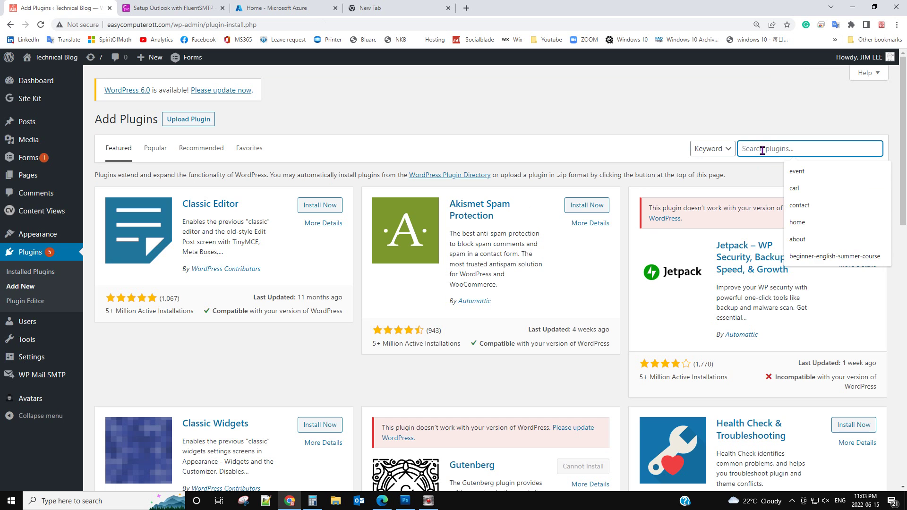
{"action": "type", "text": "FluentSMTP"}
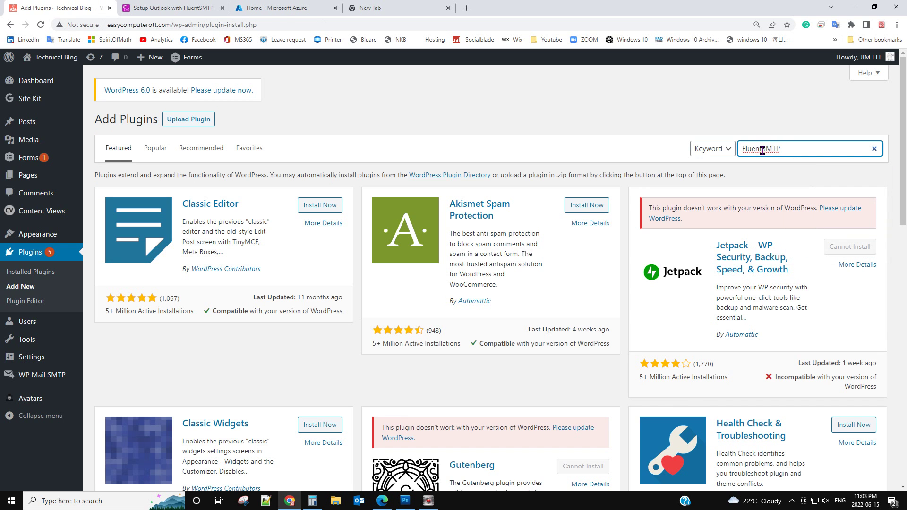
{"action": "key", "text": "Return"}
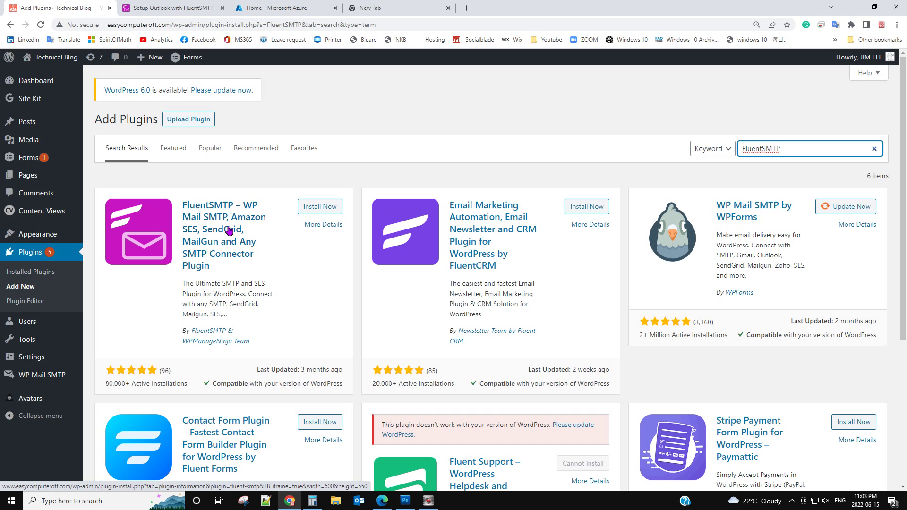
{"action": "left_click", "coordinate": [321, 207]}
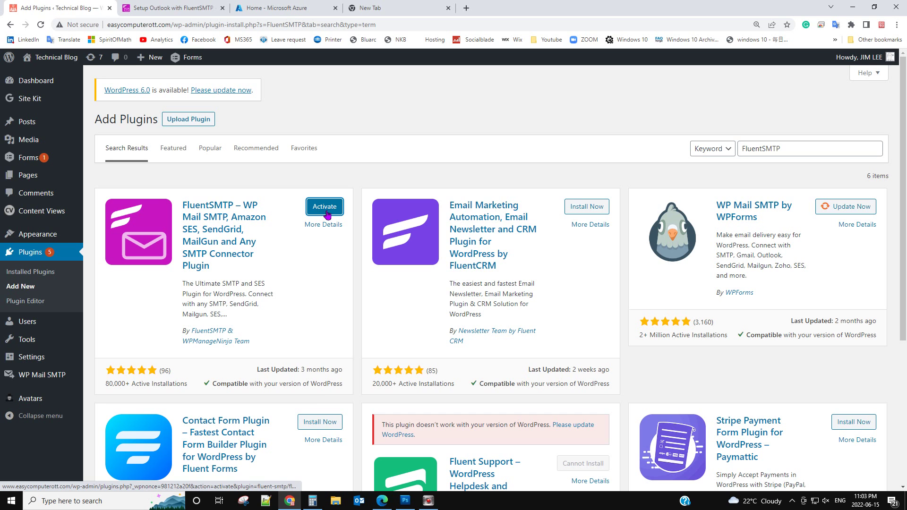
{"action": "left_click", "coordinate": [325, 211]}
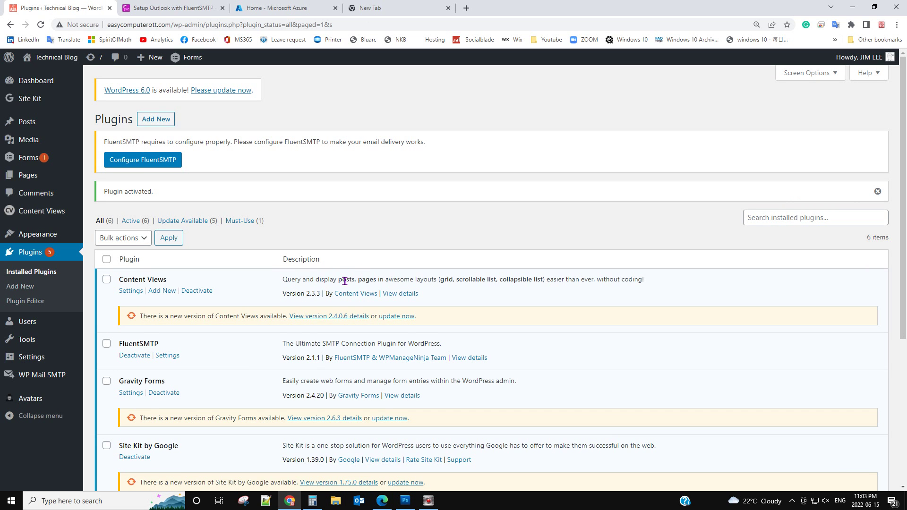
Open FluentSMTP's Settings and skip the Import From WP Mail SMTP step.
{"action": "scroll", "coordinate": [315, 339], "scroll_direction": "down", "scroll_amount": 1}
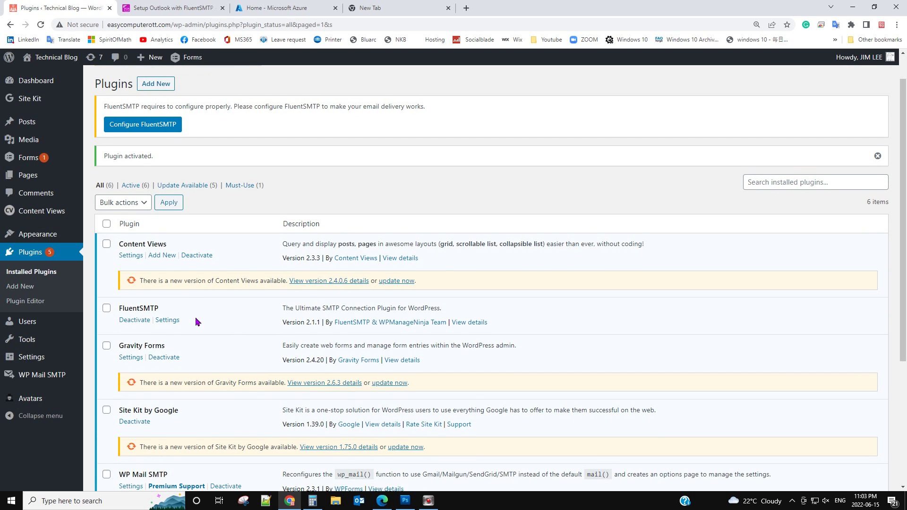
{"action": "left_click", "coordinate": [167, 323]}
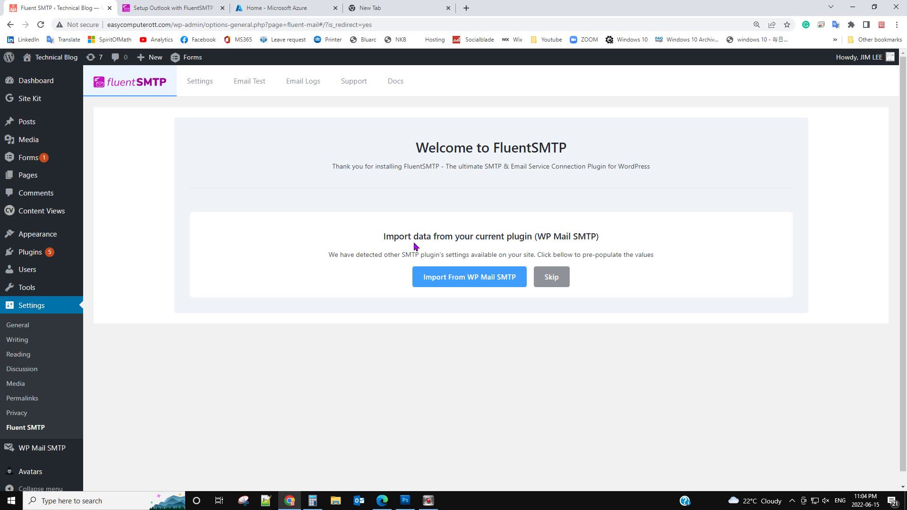
{"action": "left_click", "coordinate": [560, 276]}
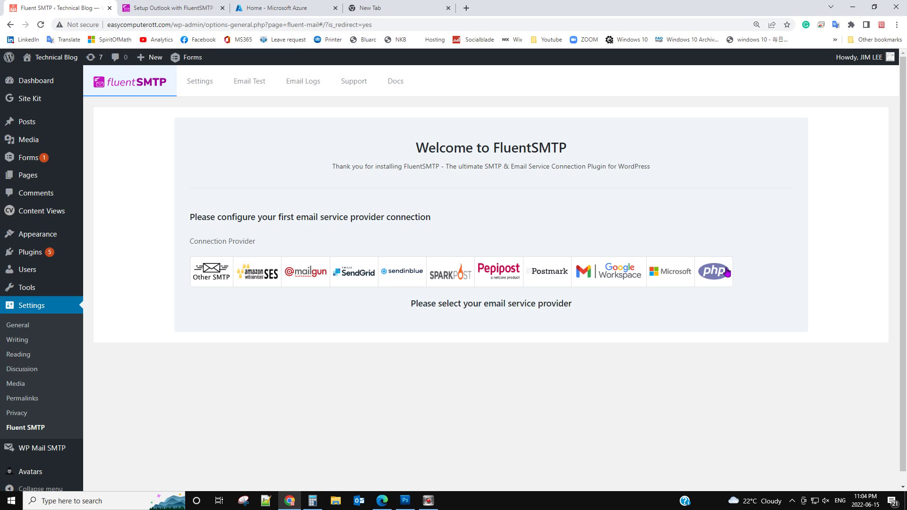
Choose Microsoft as FluentSMTP's email service provider.
{"action": "left_click", "coordinate": [667, 277]}
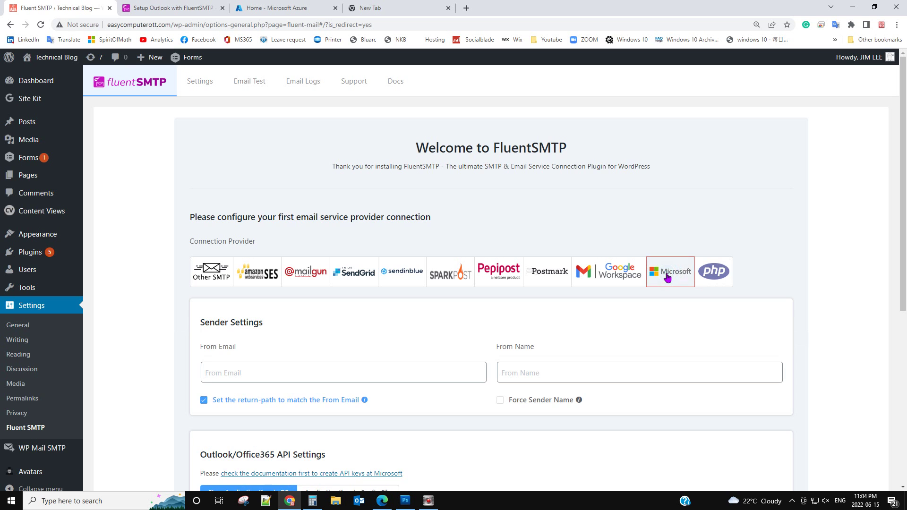
{"action": "scroll", "coordinate": [586, 331], "scroll_direction": "down", "scroll_amount": 2}
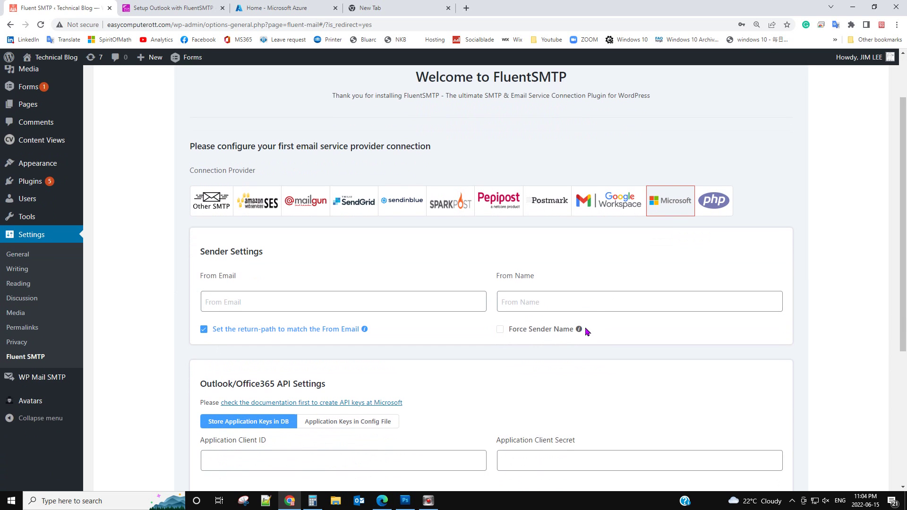
{"action": "scroll", "coordinate": [272, 406], "scroll_direction": "down", "scroll_amount": 1}
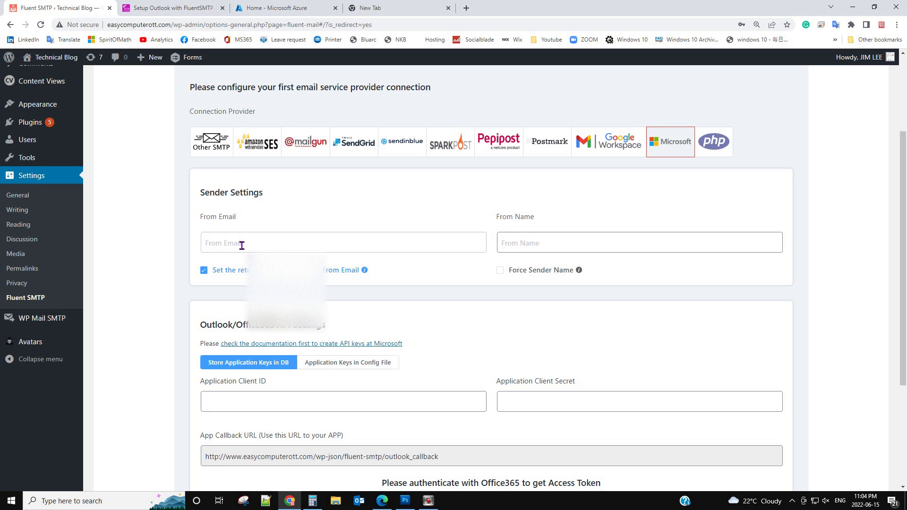
Enter the sender's email address as From Email and the sender's name as From Name.
{"action": "left_click", "coordinate": [241, 245]}
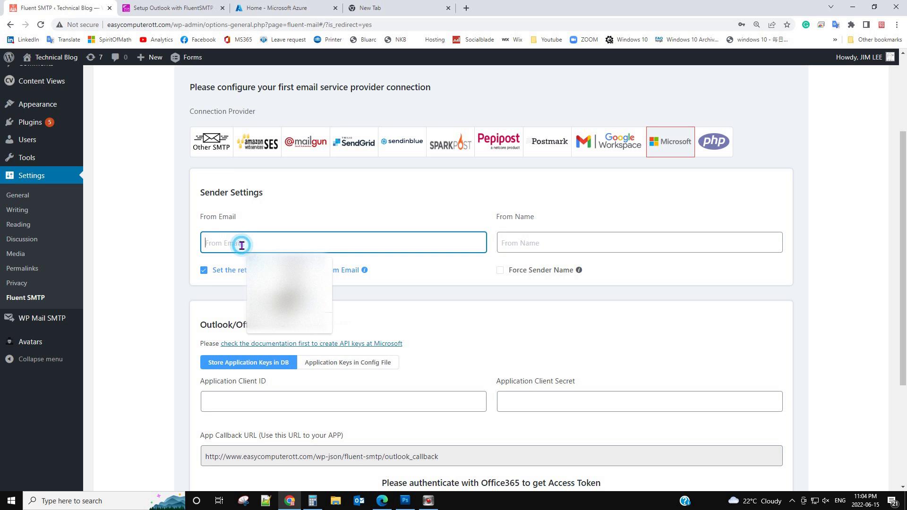
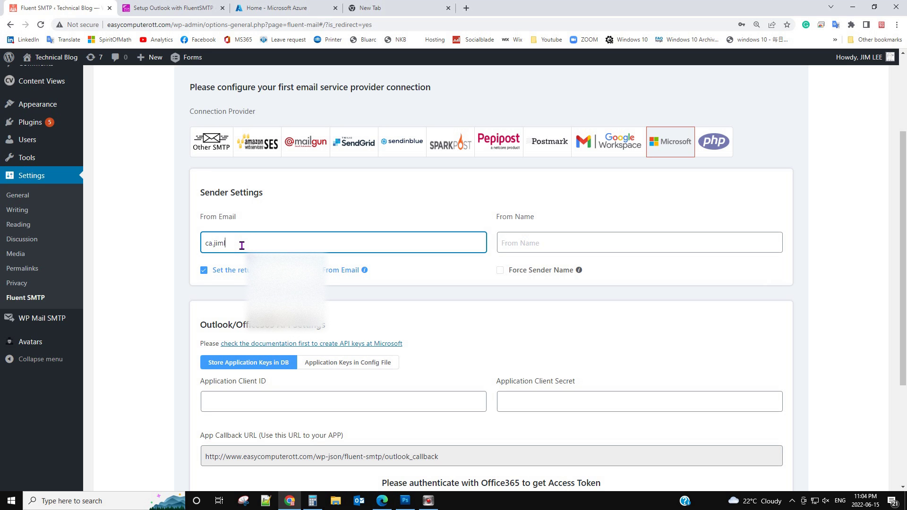
{"action": "left_click", "coordinate": [526, 243]}
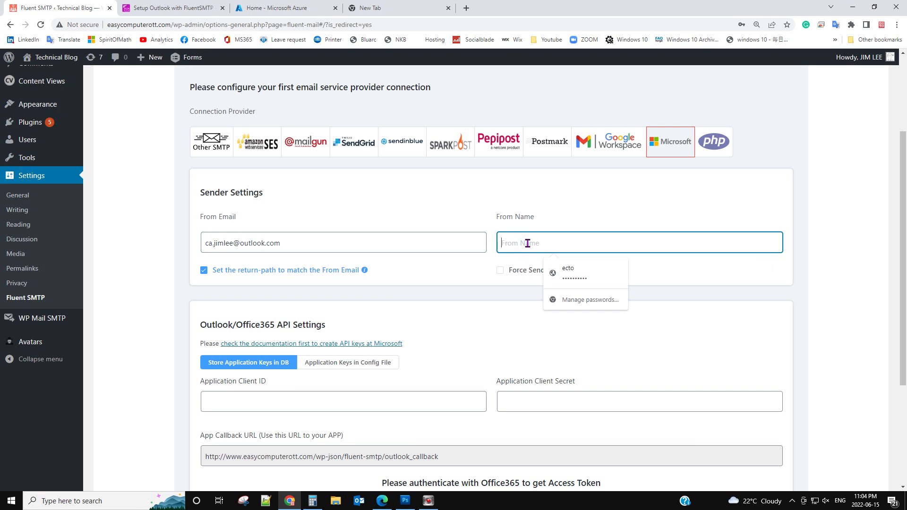
{"action": "type", "text": "F"}
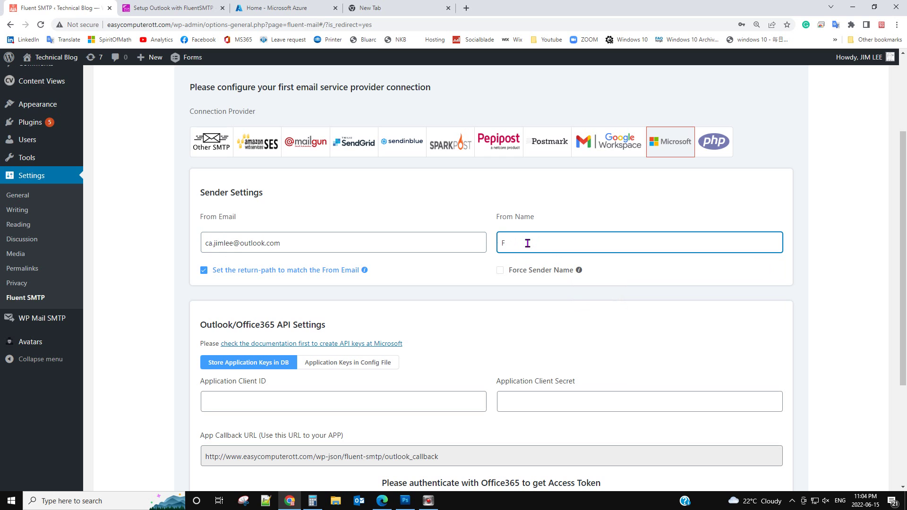
{"action": "key", "text": "BackSpace"}
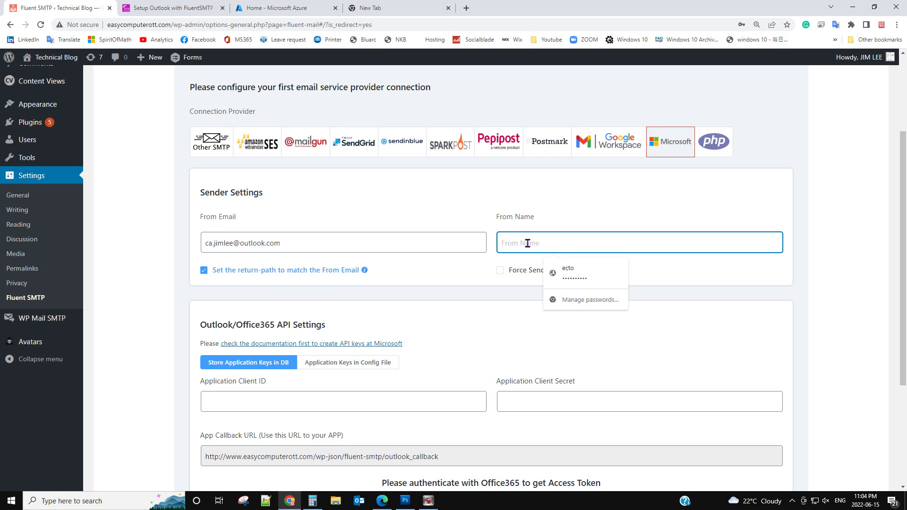
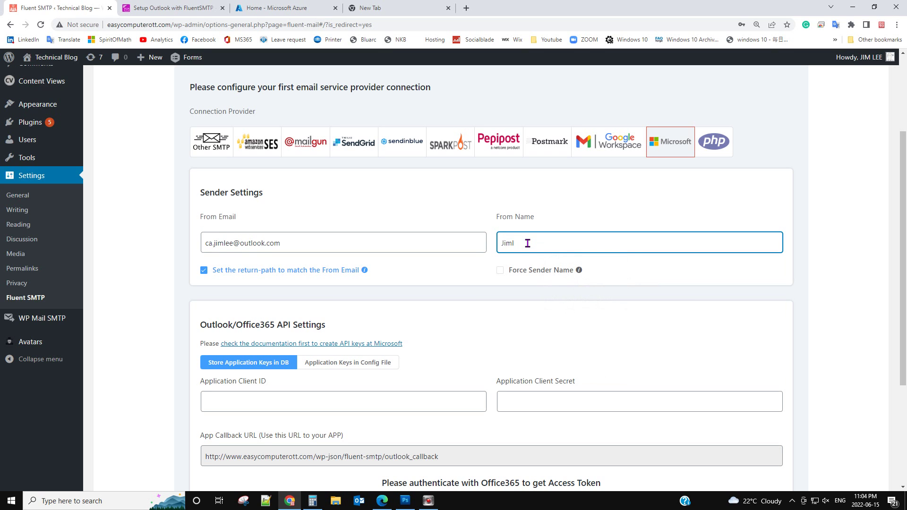
Read the Setup Outlook guide down to 'How to get API Key and Secret'.
{"action": "scroll", "coordinate": [399, 339], "scroll_direction": "down", "scroll_amount": 1}
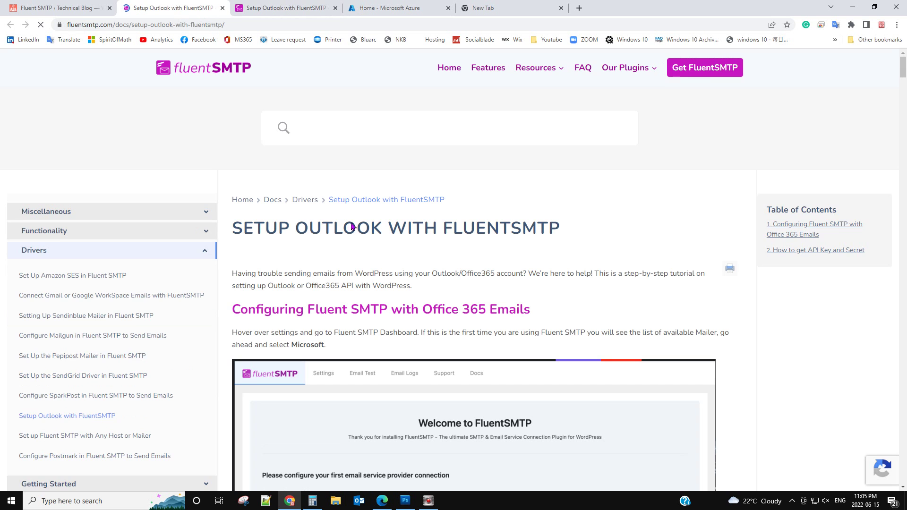
{"action": "scroll", "coordinate": [437, 351], "scroll_direction": "down", "scroll_amount": 2}
{"action": "scroll", "coordinate": [437, 351], "scroll_direction": "down", "scroll_amount": 7}
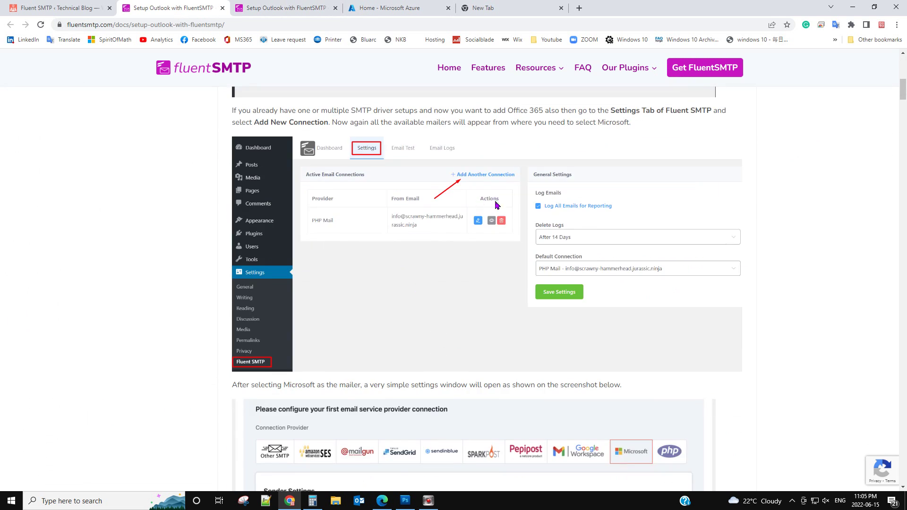
{"action": "scroll", "coordinate": [461, 282], "scroll_direction": "down", "scroll_amount": 3}
{"action": "scroll", "coordinate": [462, 281], "scroll_direction": "down", "scroll_amount": 2}
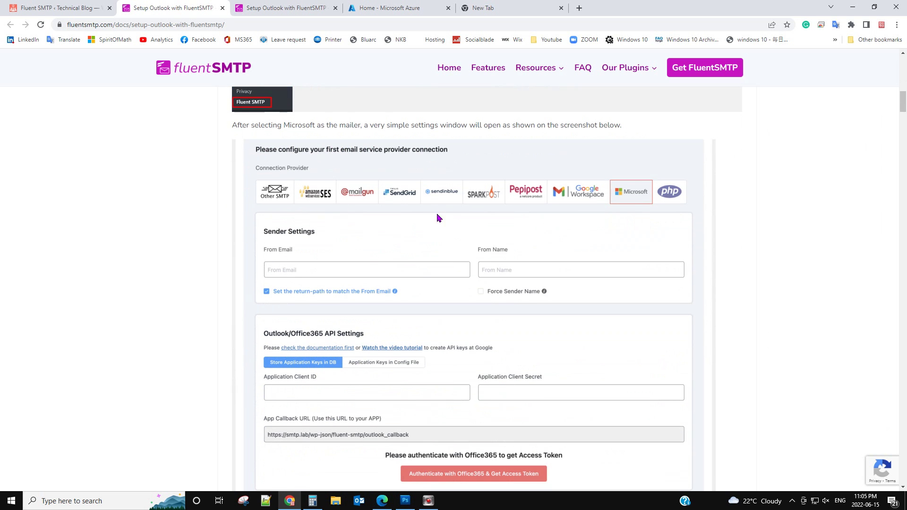
{"action": "scroll", "coordinate": [384, 269], "scroll_direction": "down", "scroll_amount": 1}
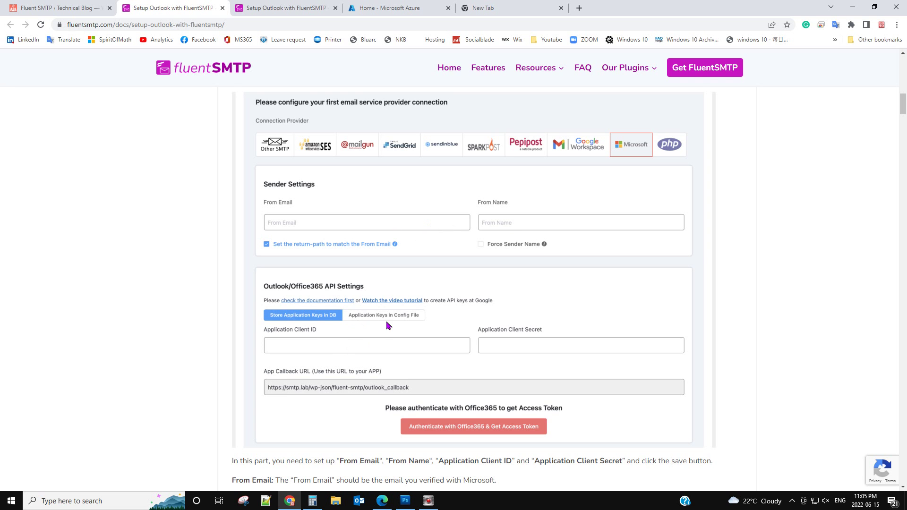
{"action": "scroll", "coordinate": [386, 321], "scroll_direction": "down", "scroll_amount": 1}
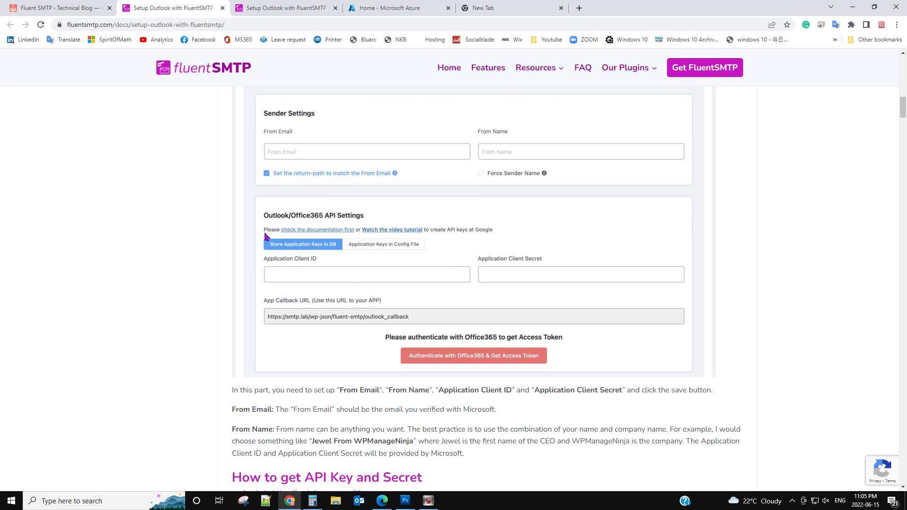
{"action": "scroll", "coordinate": [338, 256], "scroll_direction": "down", "scroll_amount": 1}
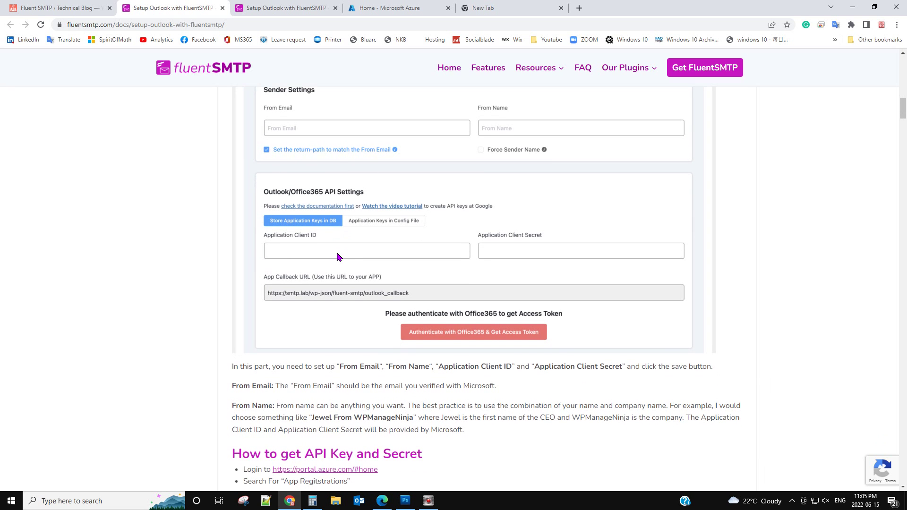
{"action": "scroll", "coordinate": [432, 454], "scroll_direction": "down", "scroll_amount": 1}
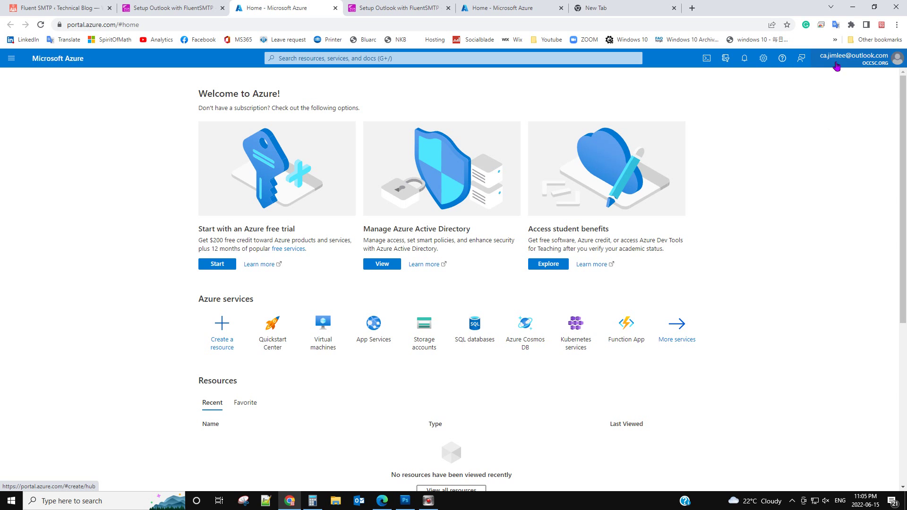
Copy the 'App Regitstrations' search term from the Outlook setup guide.
{"action": "mouse_move", "coordinate": [846, 63]}
{"action": "left_click", "coordinate": [201, 9]}
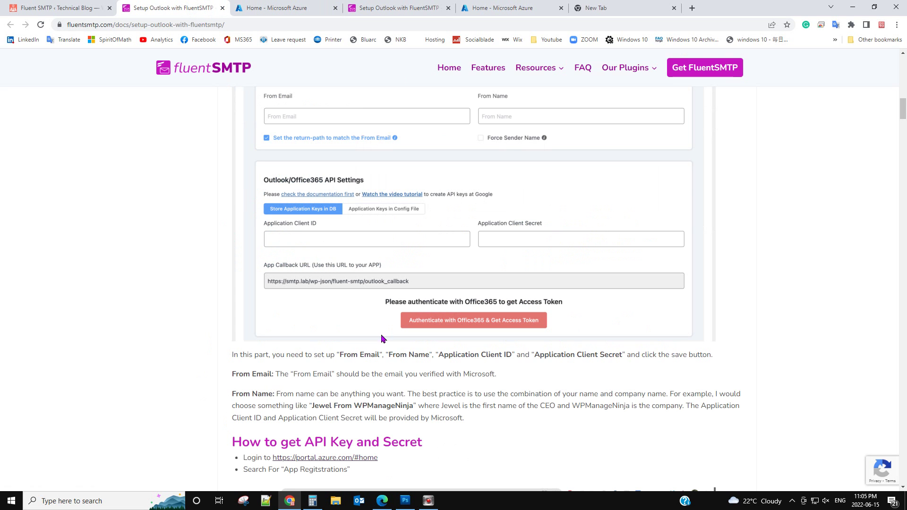
{"action": "scroll", "coordinate": [385, 340], "scroll_direction": "down", "scroll_amount": 3}
{"action": "scroll", "coordinate": [389, 375], "scroll_direction": "down", "scroll_amount": 2}
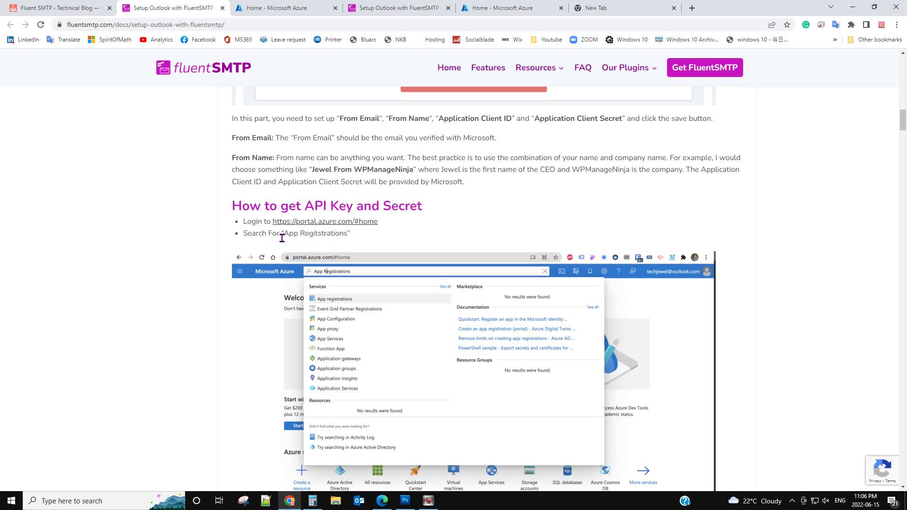
{"action": "left_click_drag", "start_coordinate": [285, 233], "coordinate": [345, 233]}
{"action": "right_click", "coordinate": [336, 233]}
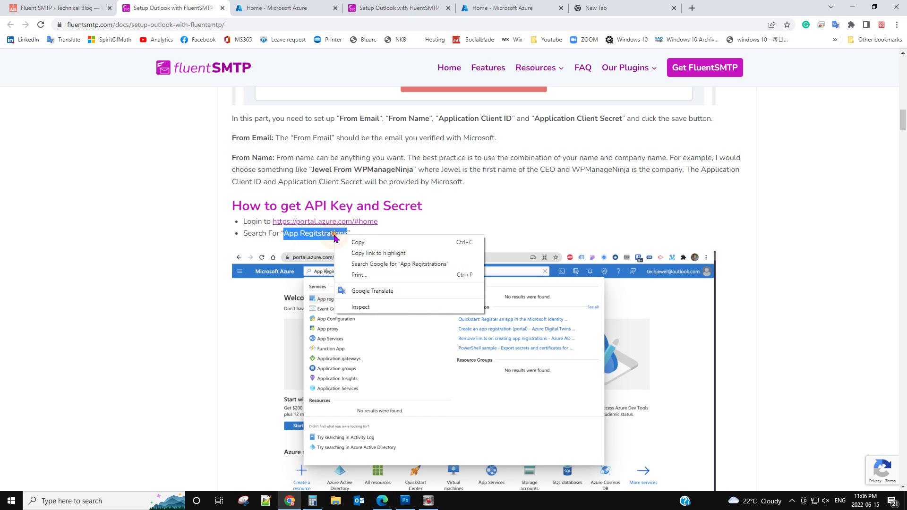
{"action": "left_click", "coordinate": [359, 238]}
Search the Azure portal for App registrations and open that service.
{"action": "left_click", "coordinate": [302, 8]}
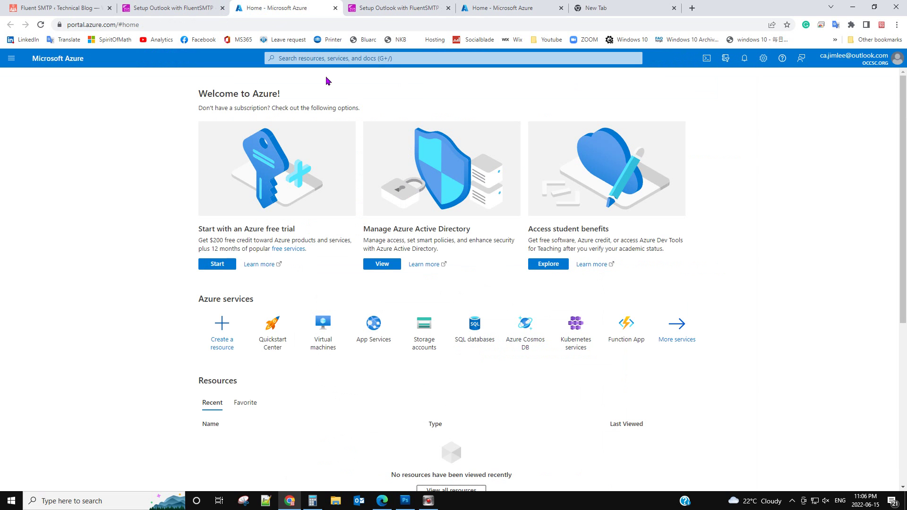
{"action": "left_click", "coordinate": [338, 58]}
{"action": "key", "text": "ctrl+v"}
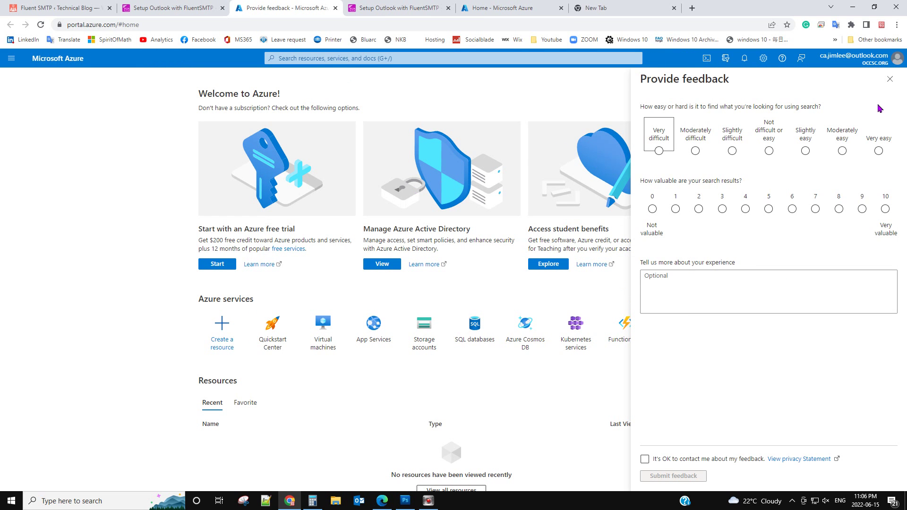
{"action": "left_click", "coordinate": [888, 84]}
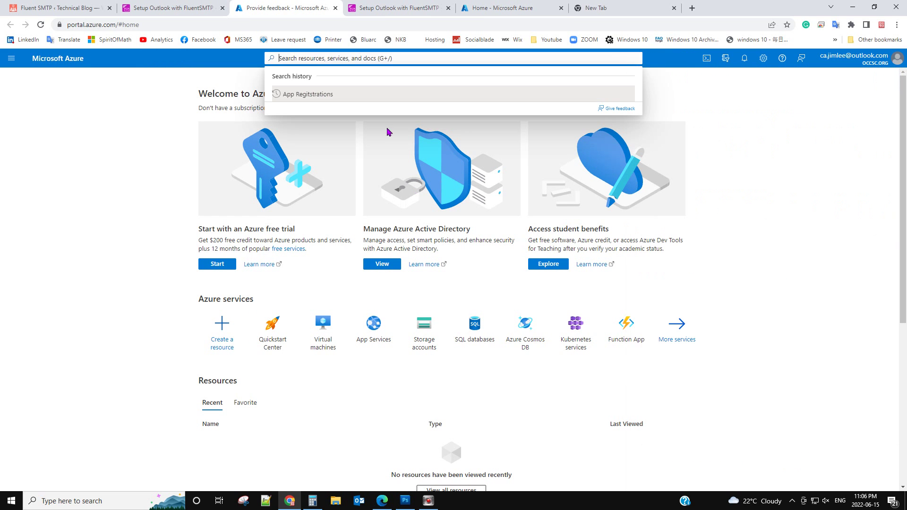
{"action": "left_click", "coordinate": [358, 91]}
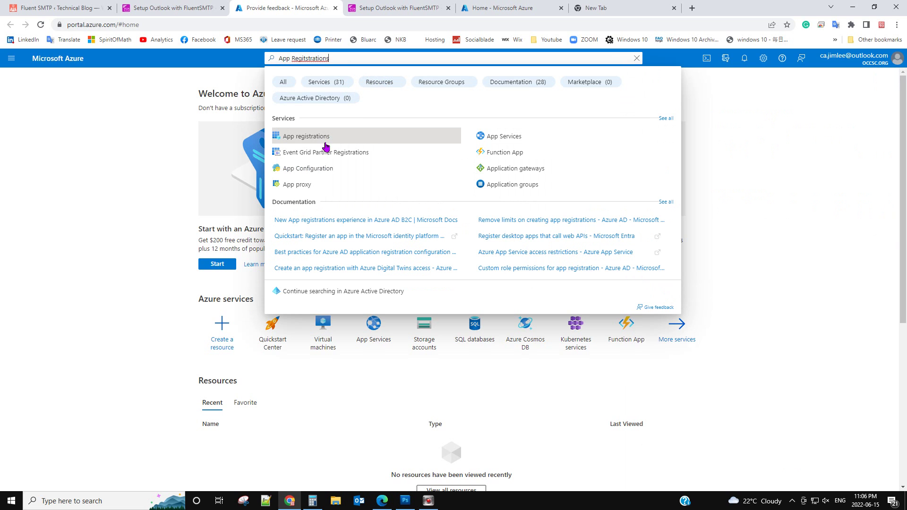
{"action": "left_click", "coordinate": [297, 138]}
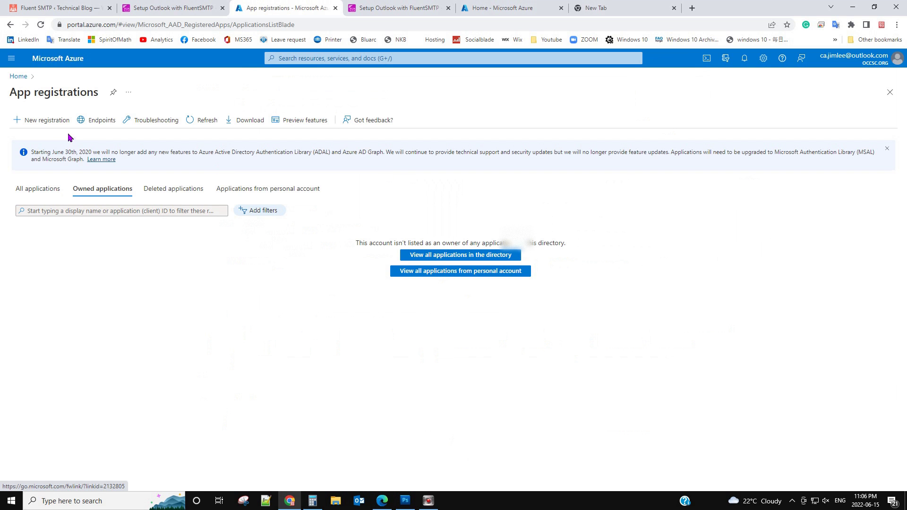
Start a New registration, which returns an Access denied 403 error.
{"action": "left_click", "coordinate": [40, 125]}
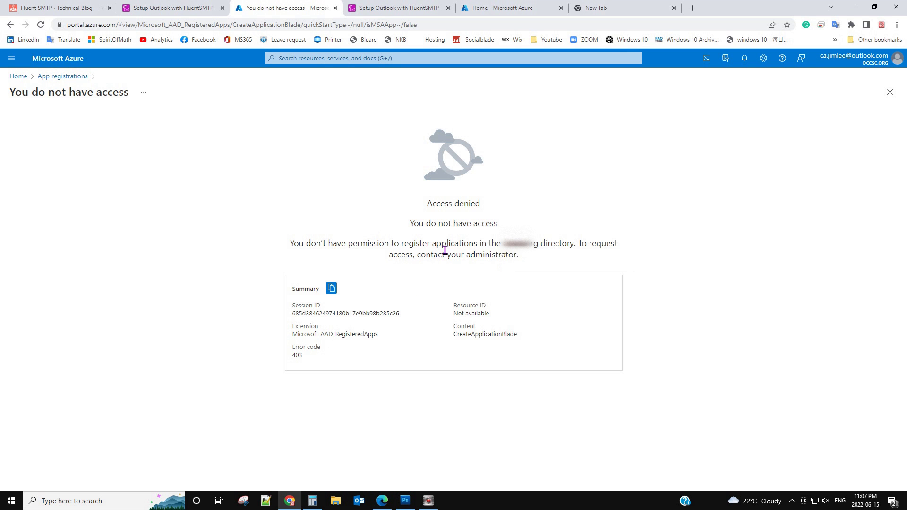
Review the guide's Azure registration, client secret and access token screenshots, ending at the Application Client ID step.
{"action": "left_click", "coordinate": [186, 8]}
{"action": "scroll", "coordinate": [570, 393], "scroll_direction": "down", "scroll_amount": 10}
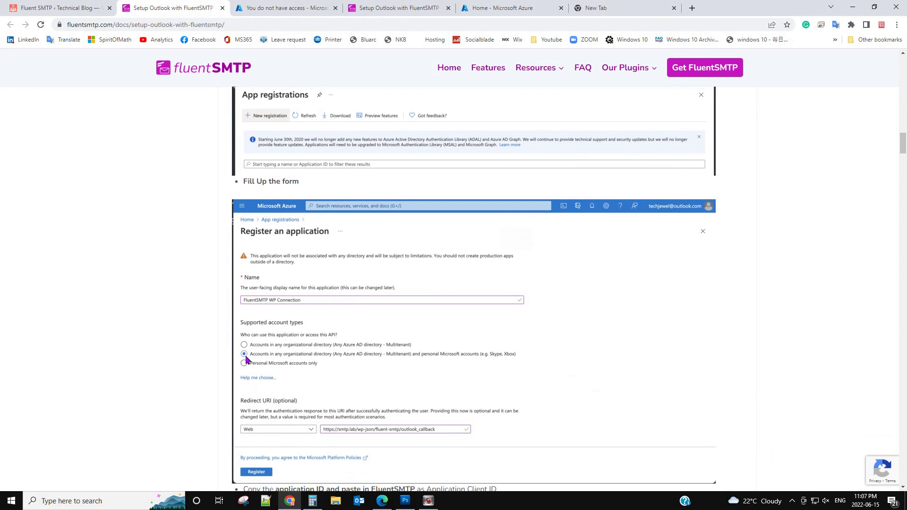
{"action": "scroll", "coordinate": [404, 358], "scroll_direction": "down", "scroll_amount": 3}
{"action": "scroll", "coordinate": [404, 361], "scroll_direction": "down", "scroll_amount": 8}
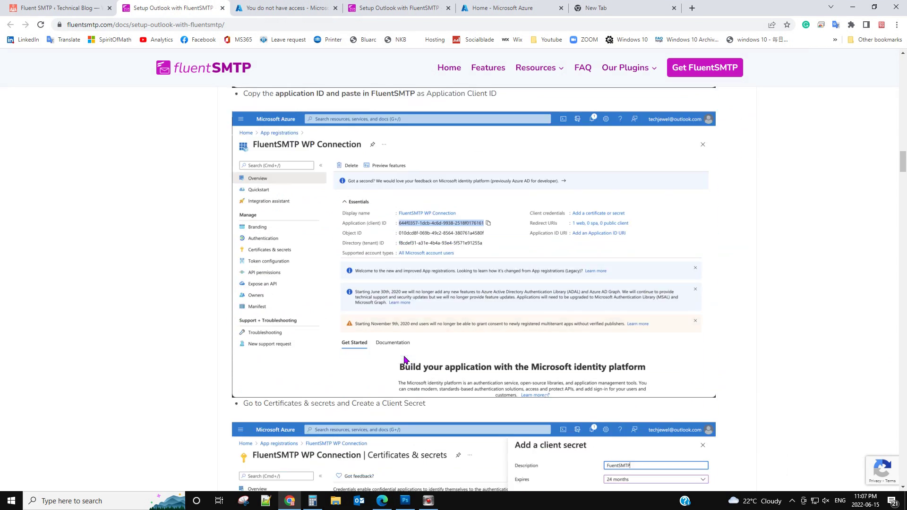
{"action": "scroll", "coordinate": [462, 366], "scroll_direction": "down", "scroll_amount": 5}
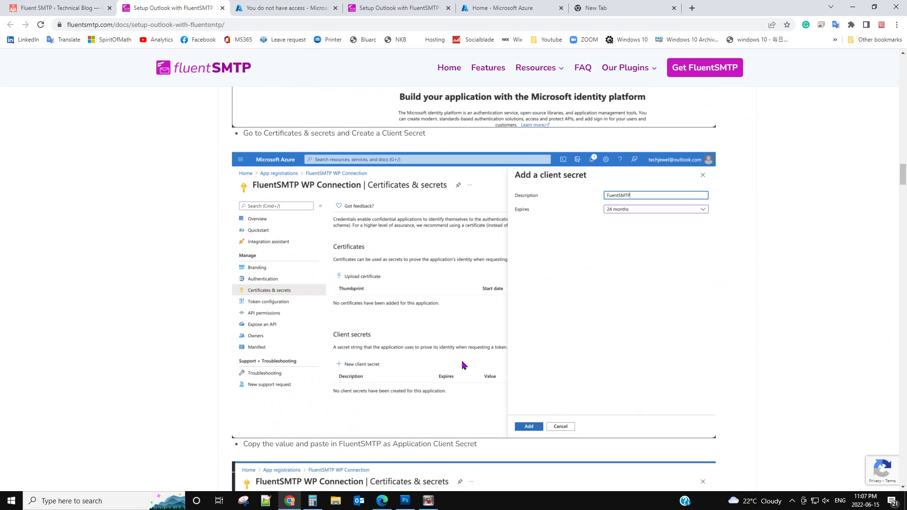
{"action": "scroll", "coordinate": [470, 326], "scroll_direction": "down", "scroll_amount": 8}
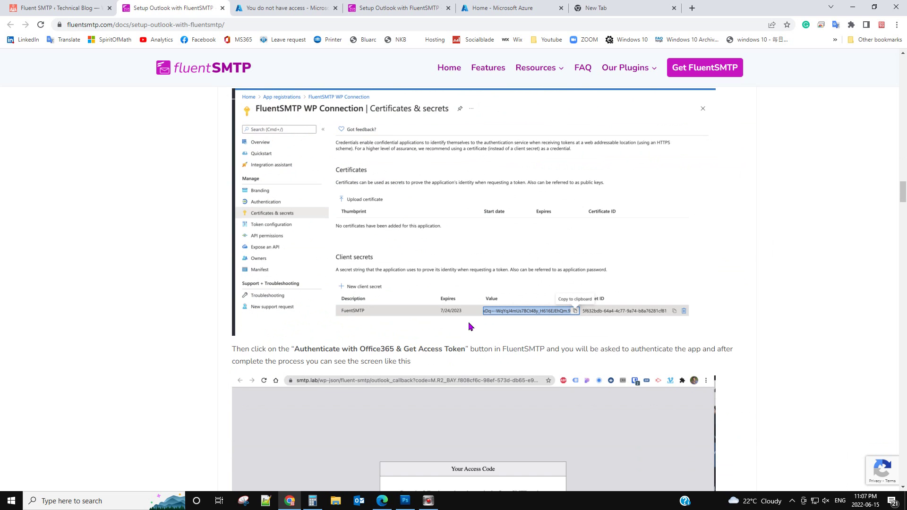
{"action": "scroll", "coordinate": [469, 325], "scroll_direction": "down", "scroll_amount": 3}
{"action": "scroll", "coordinate": [461, 360], "scroll_direction": "down", "scroll_amount": 2}
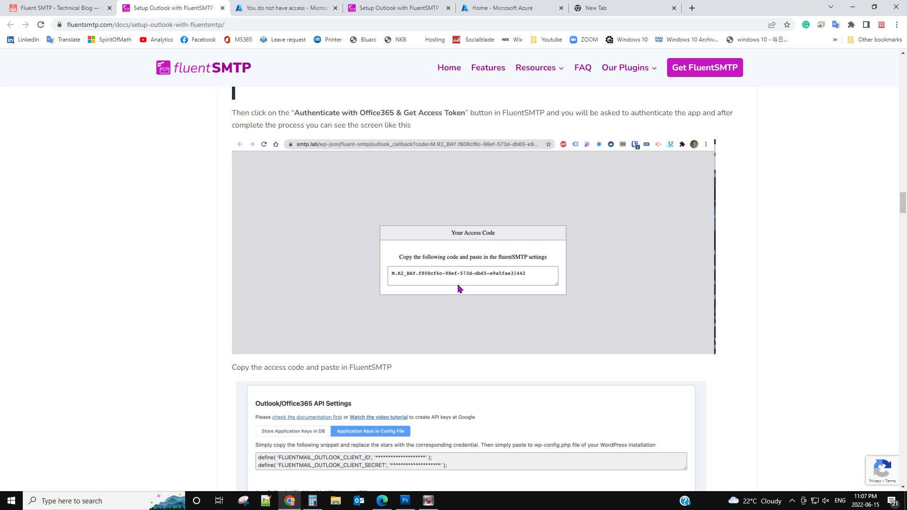
{"action": "scroll", "coordinate": [458, 288], "scroll_direction": "down", "scroll_amount": 7}
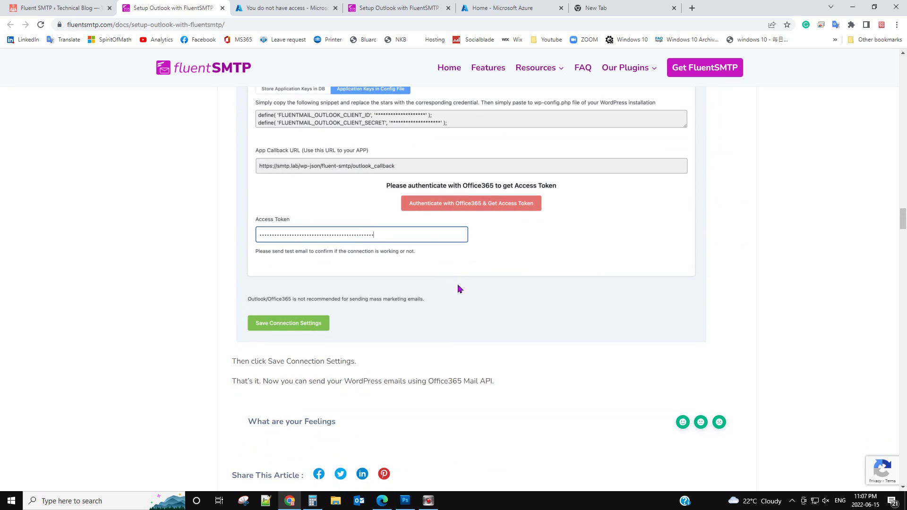
{"action": "scroll", "coordinate": [459, 288], "scroll_direction": "down", "scroll_amount": 3}
{"action": "scroll", "coordinate": [458, 288], "scroll_direction": "up", "scroll_amount": 11}
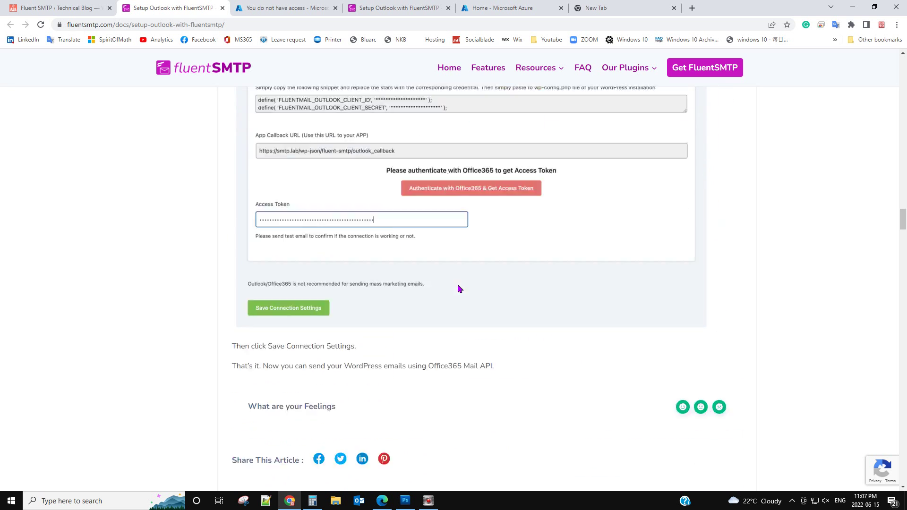
{"action": "scroll", "coordinate": [458, 288], "scroll_direction": "up", "scroll_amount": 2}
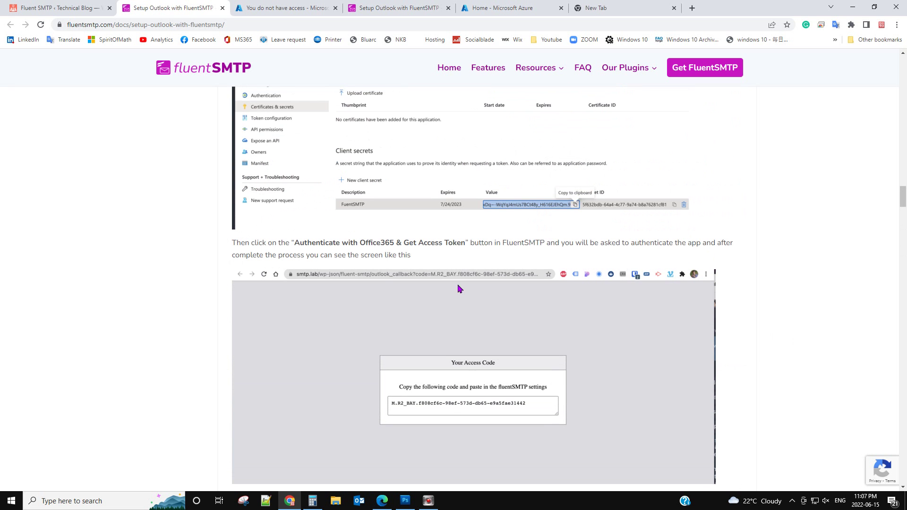
{"action": "scroll", "coordinate": [458, 288], "scroll_direction": "up", "scroll_amount": 5}
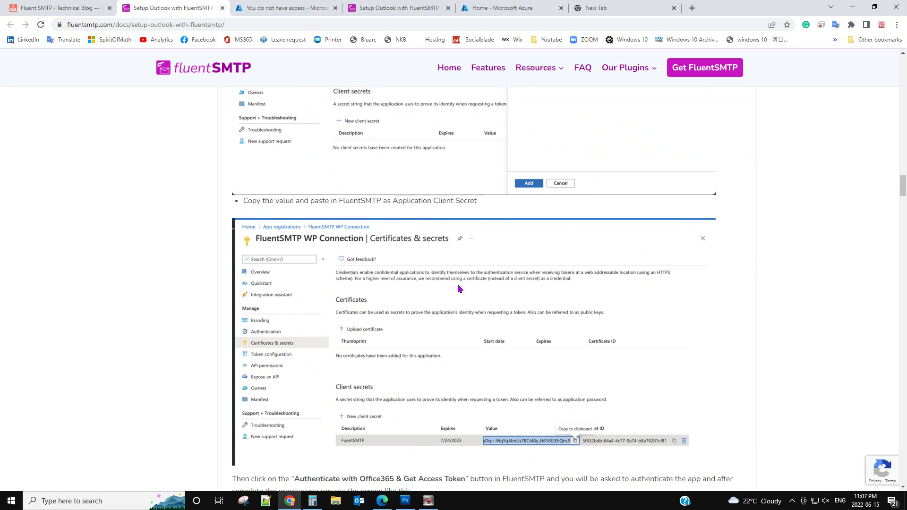
{"action": "scroll", "coordinate": [458, 288], "scroll_direction": "up", "scroll_amount": 3}
{"action": "scroll", "coordinate": [458, 288], "scroll_direction": "down", "scroll_amount": 6}
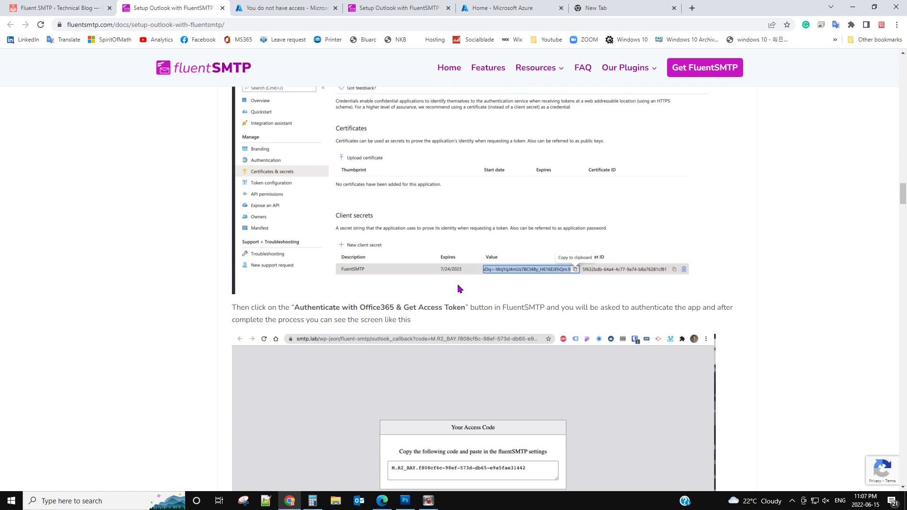
{"action": "scroll", "coordinate": [459, 288], "scroll_direction": "down", "scroll_amount": 2}
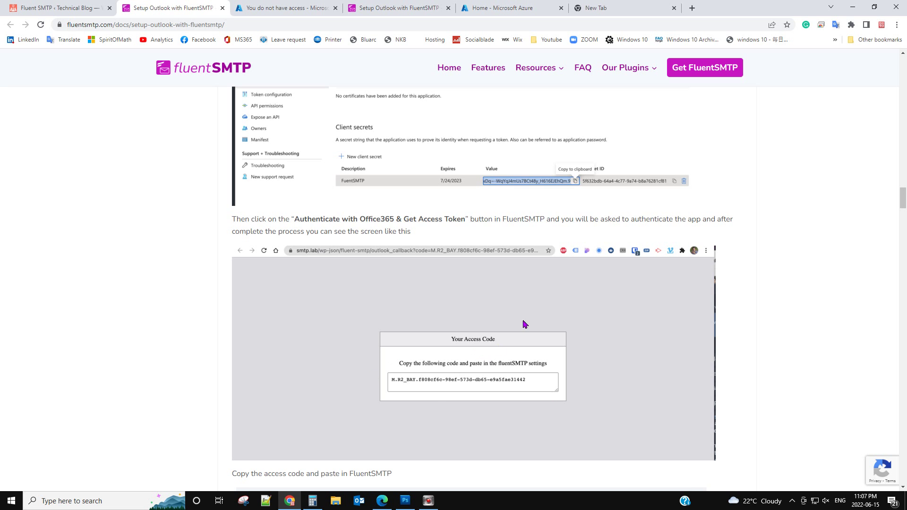
{"action": "scroll", "coordinate": [434, 397], "scroll_direction": "up", "scroll_amount": 2}
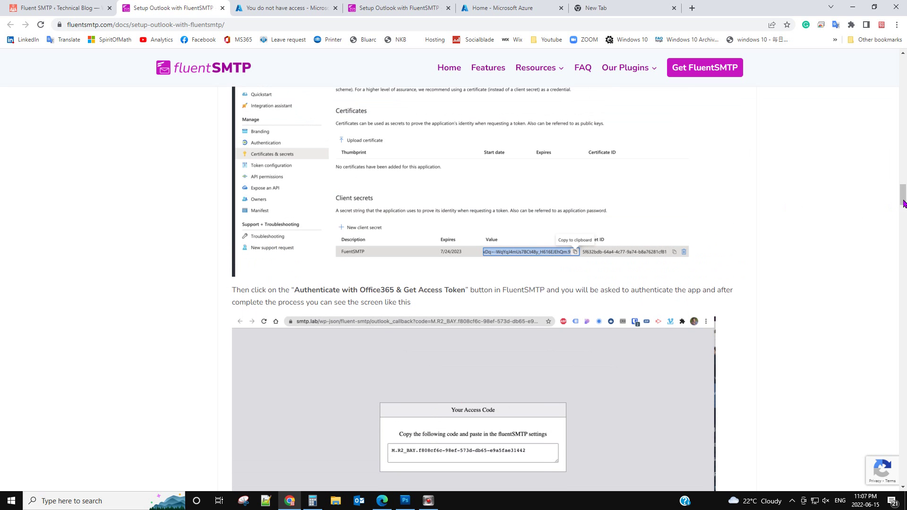
{"action": "left_click_drag", "start_coordinate": [902, 203], "coordinate": [902, 108]}
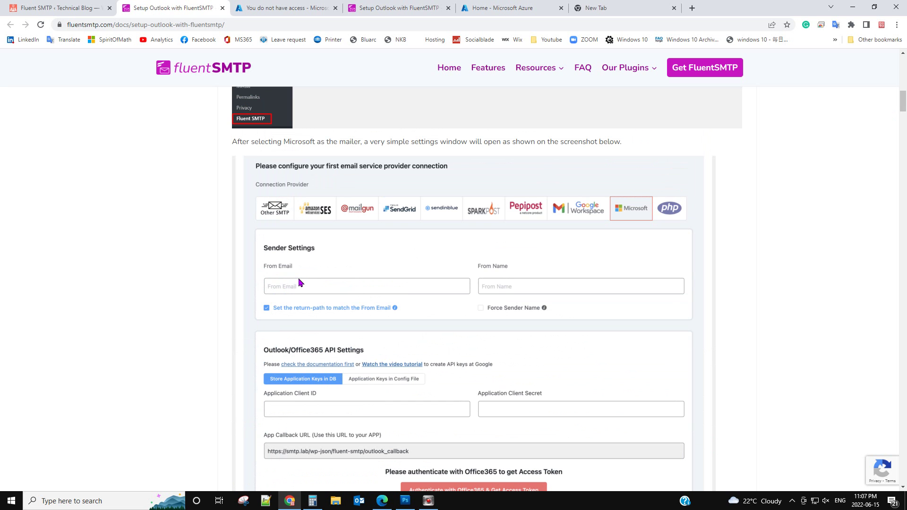
{"action": "scroll", "coordinate": [523, 352], "scroll_direction": "down", "scroll_amount": 1}
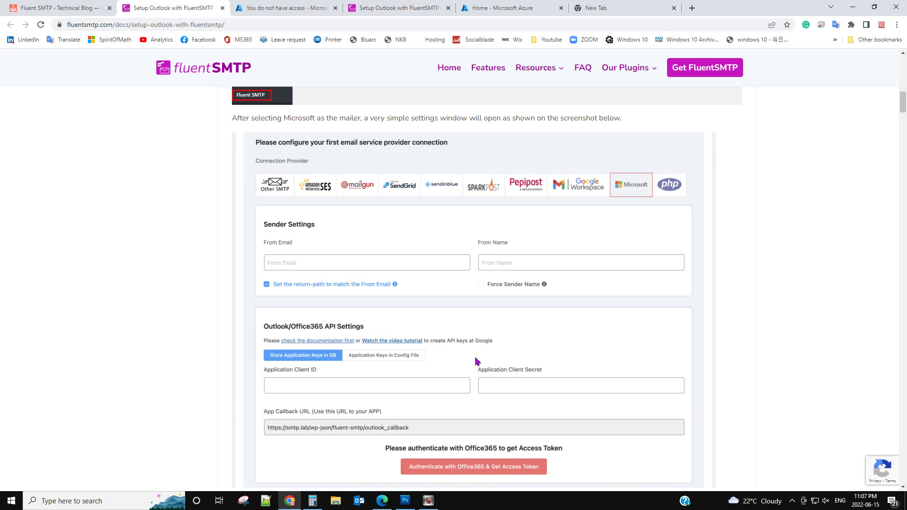
{"action": "scroll", "coordinate": [476, 361], "scroll_direction": "down", "scroll_amount": 3}
{"action": "scroll", "coordinate": [476, 362], "scroll_direction": "down", "scroll_amount": 10}
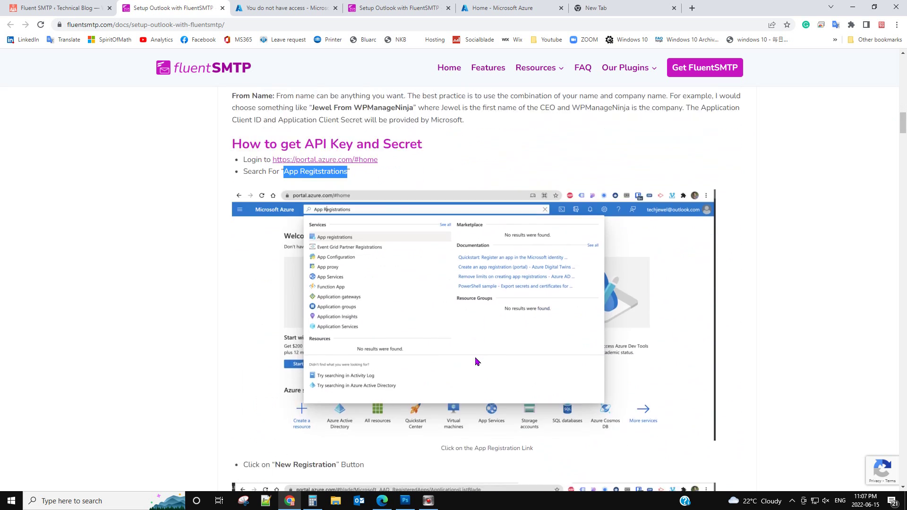
{"action": "scroll", "coordinate": [476, 361], "scroll_direction": "down", "scroll_amount": 11}
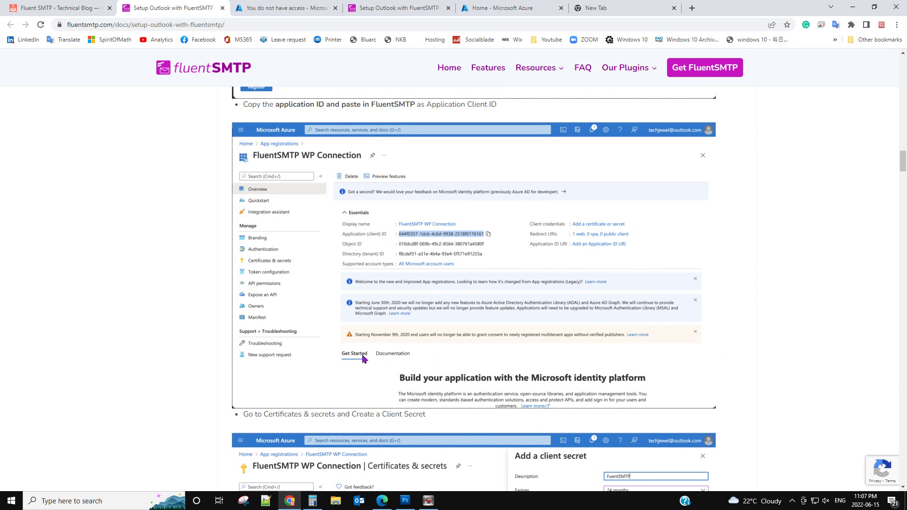
Save FluentSMTP's Microsoft connection with the entered From Email and From Name.
{"action": "left_click", "coordinate": [68, 11]}
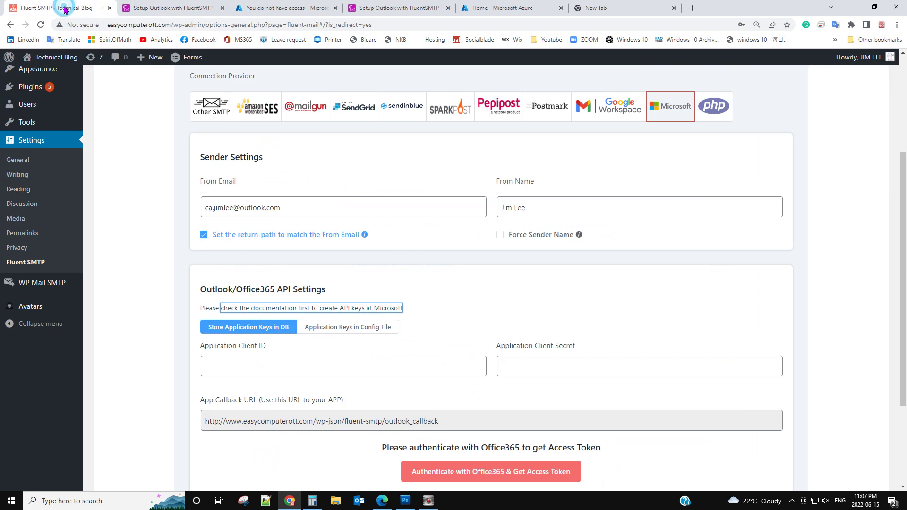
{"action": "scroll", "coordinate": [399, 308], "scroll_direction": "down", "scroll_amount": 3}
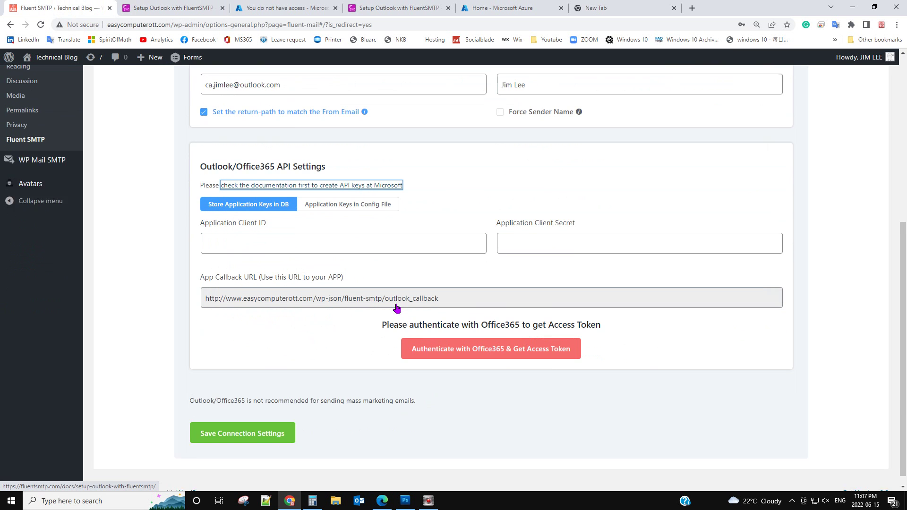
{"action": "left_click", "coordinate": [264, 422]}
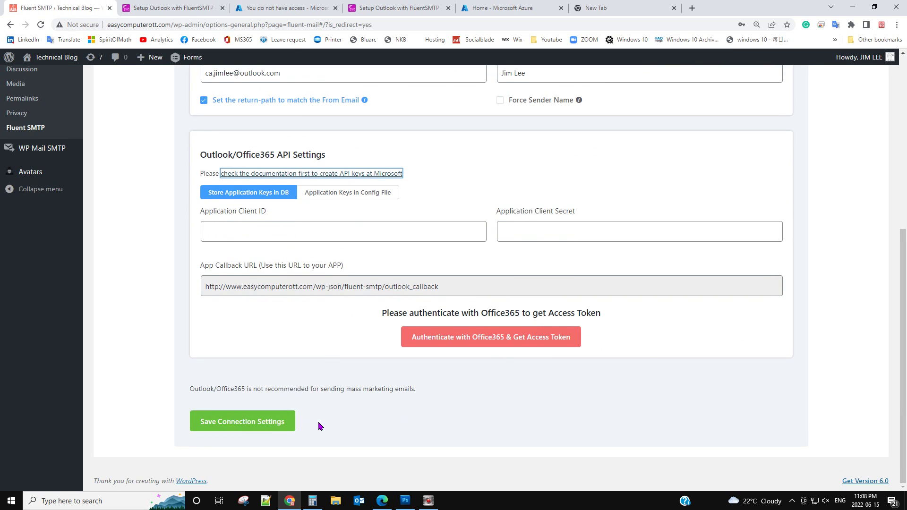
{"action": "scroll", "coordinate": [316, 423], "scroll_direction": "up", "scroll_amount": 6}
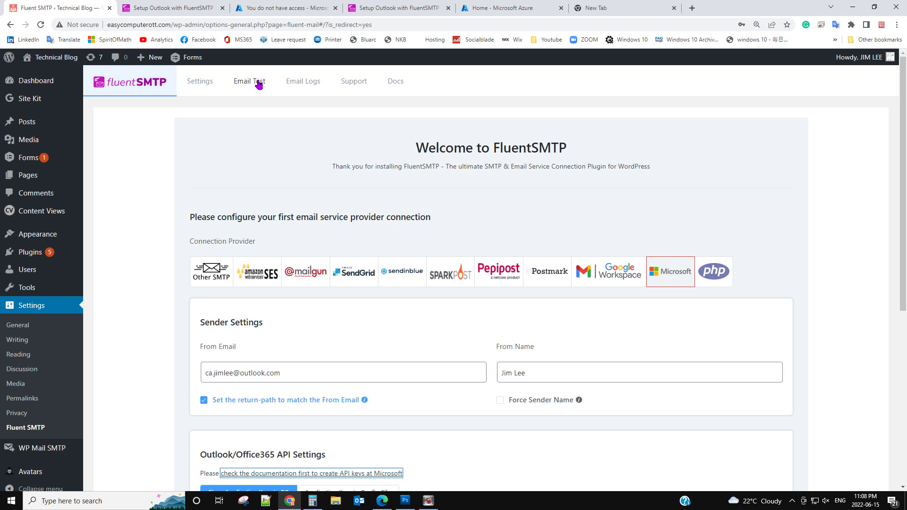
Scroll the Outlook guide to the Certificates & secrets client-secret screenshots.
{"action": "left_click", "coordinate": [175, 8]}
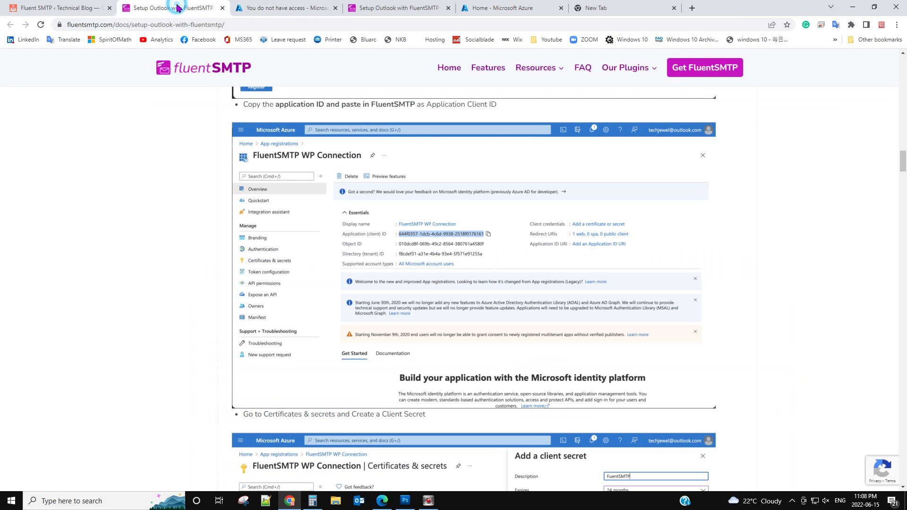
{"action": "scroll", "coordinate": [416, 326], "scroll_direction": "down", "scroll_amount": 5}
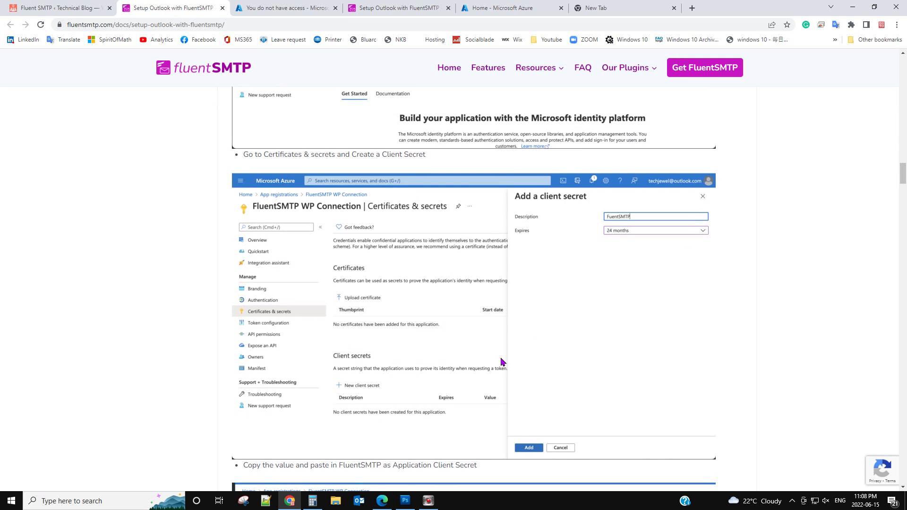
{"action": "scroll", "coordinate": [501, 361], "scroll_direction": "down", "scroll_amount": 3}
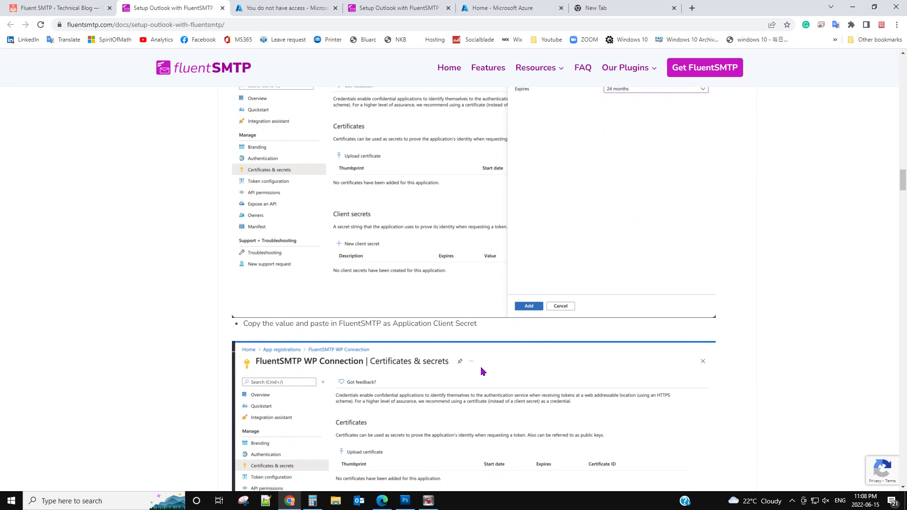